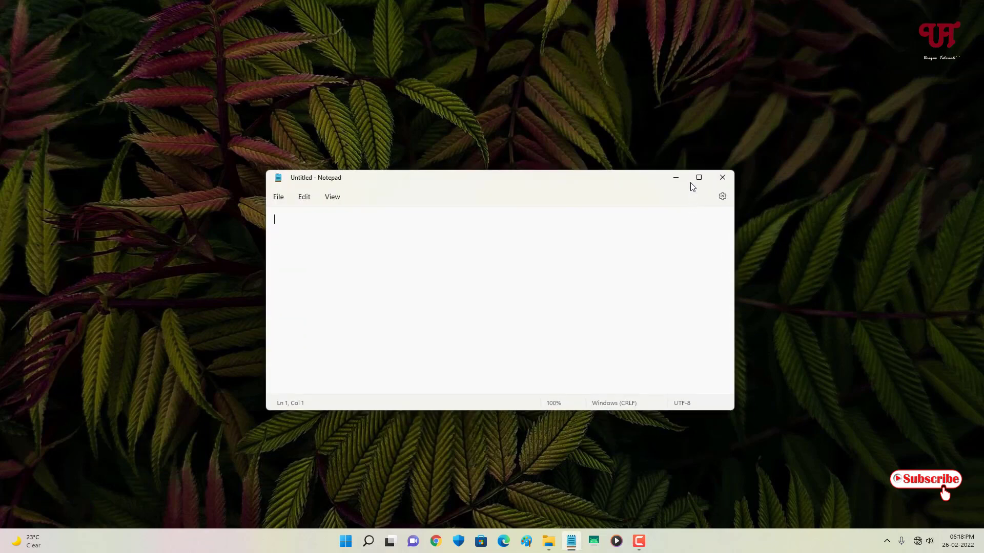
Close the blank Notepad, then open the winhide_v1.2 ZIP archive from the Downloads folder.
{"action": "left_click", "coordinate": [723, 176]}
{"action": "left_click", "coordinate": [554, 541]}
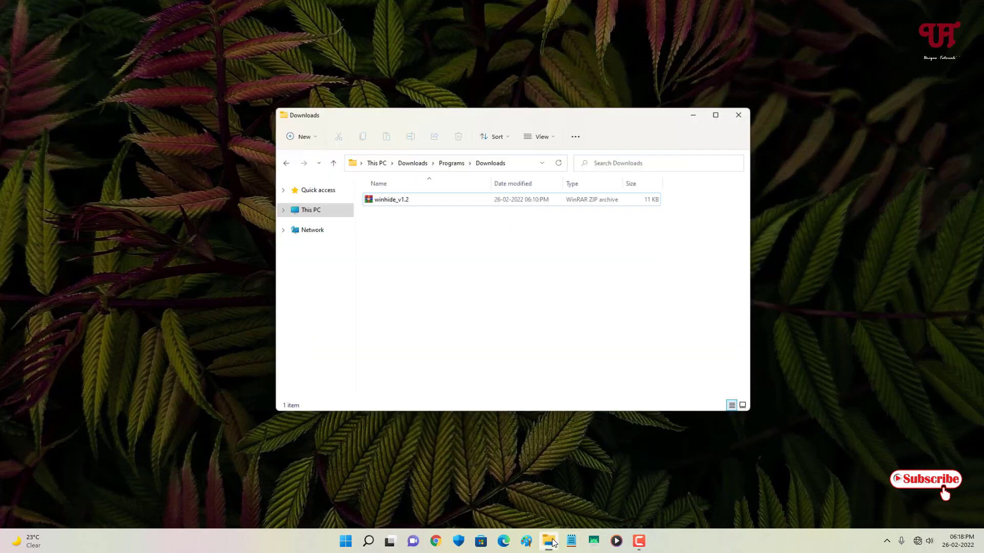
{"action": "left_click", "coordinate": [402, 197]}
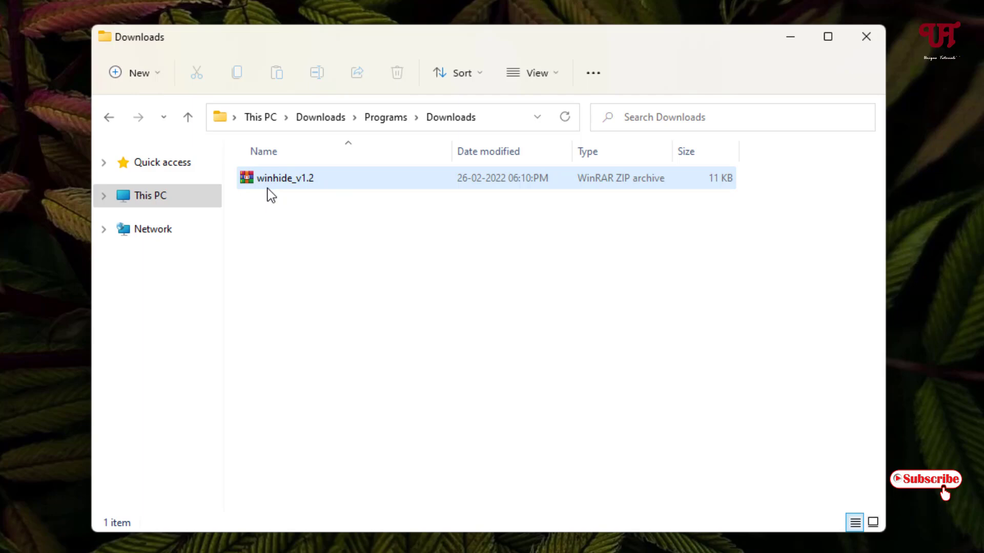
{"action": "left_click", "coordinate": [271, 187]}
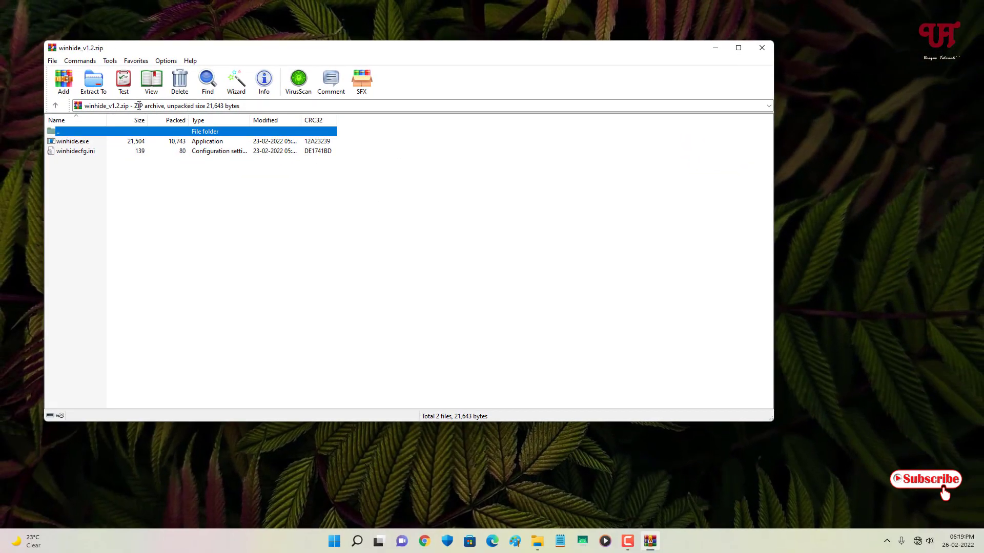
Extract winhide_v1.2 with WinRAR into its own folder and open that folder in Explorer.
{"action": "left_click", "coordinate": [93, 82]}
{"action": "left_click", "coordinate": [430, 343]}
{"action": "left_click", "coordinate": [761, 47]}
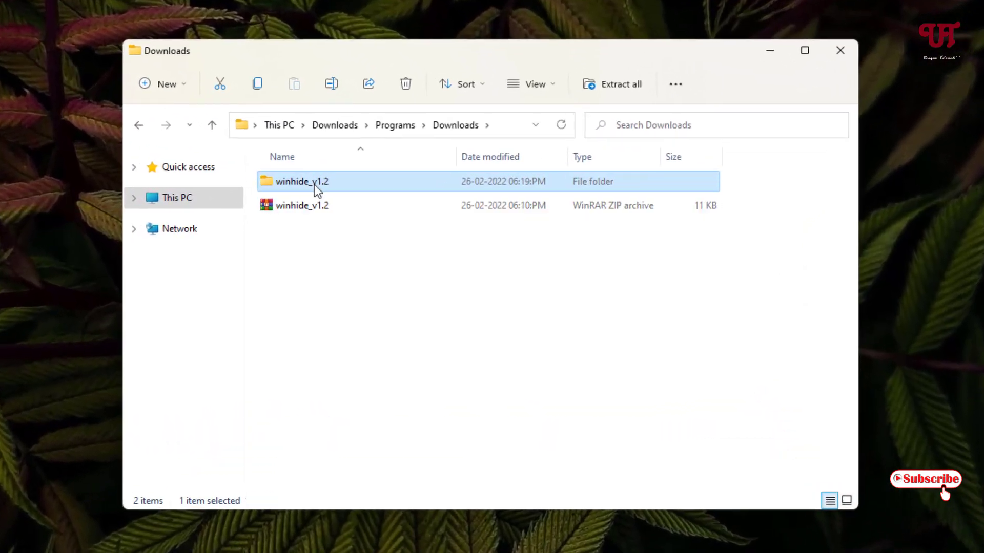
{"action": "double_click", "coordinate": [382, 190]}
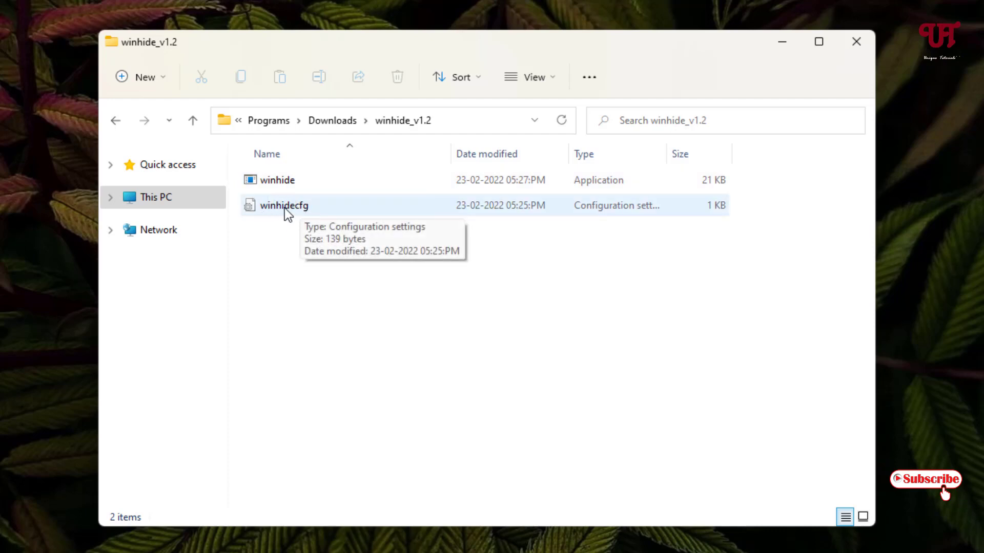
Launch winhide.exe so its console registers the Hide Window and Show Window hotkeys.
{"action": "double_click", "coordinate": [271, 182]}
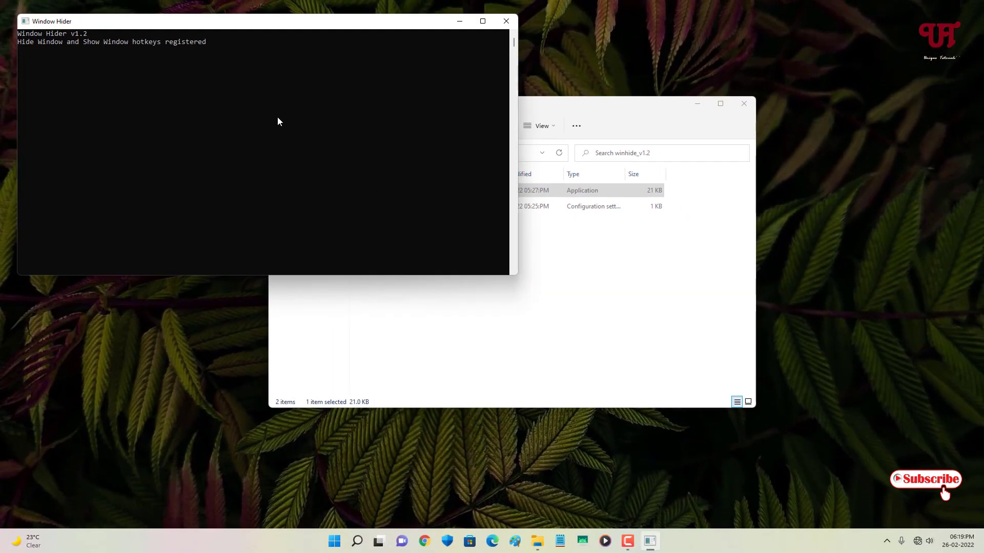
{"action": "left_click_drag", "start_coordinate": [243, 25], "coordinate": [278, 45]}
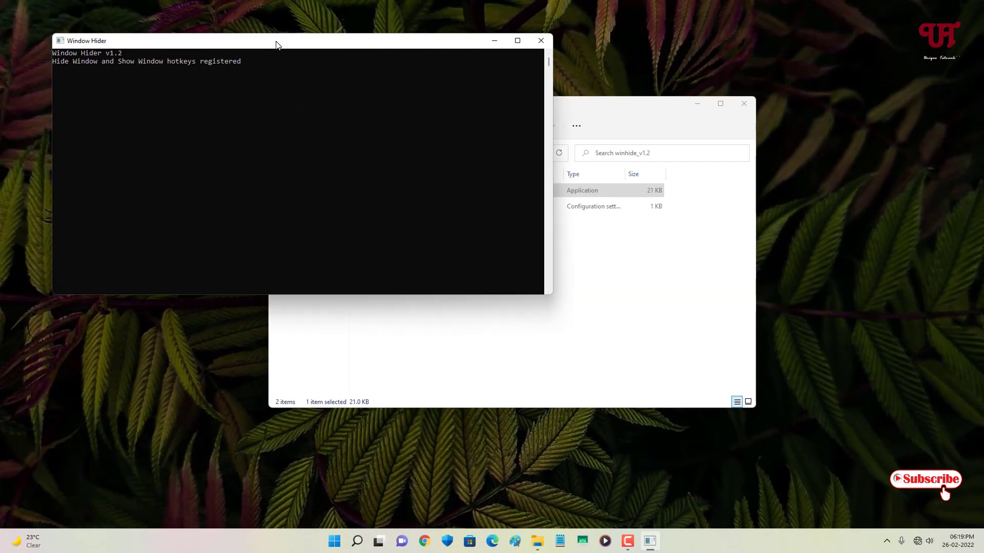
{"action": "left_click", "coordinate": [588, 251]}
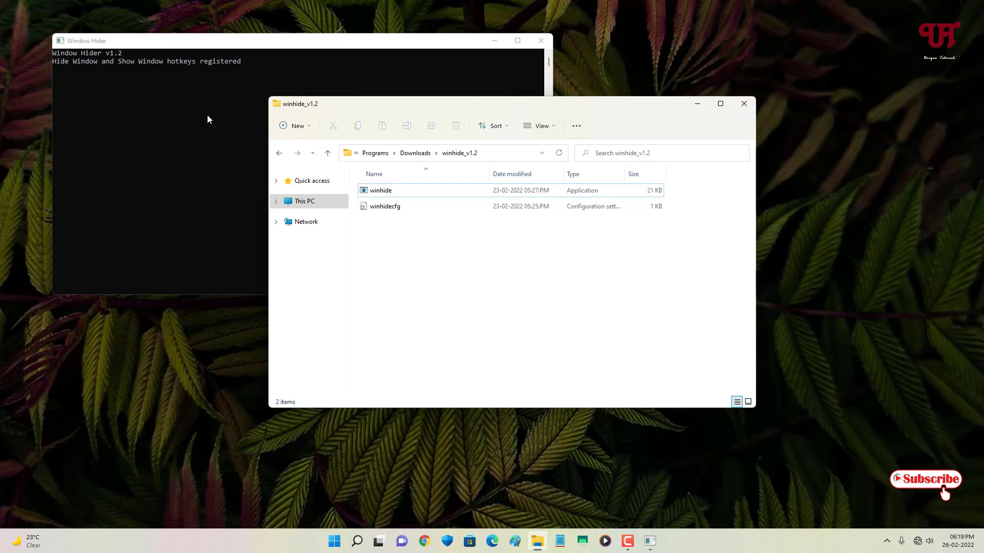
Open winhidecfg in Notepad to review its HideHotKey and ShowHotKey settings.
{"action": "double_click", "coordinate": [391, 212]}
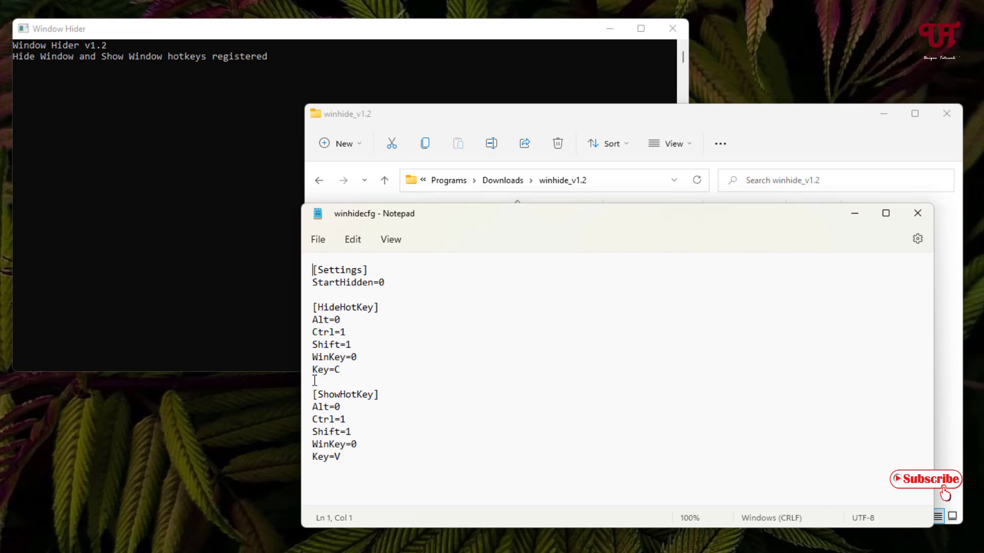
{"action": "left_click", "coordinate": [593, 124]}
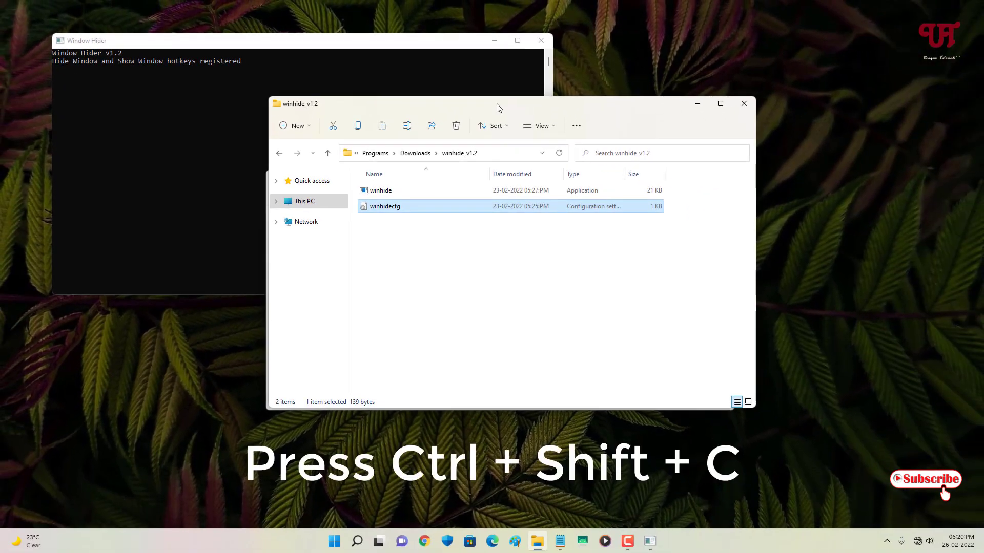
Hide the winhide_v1.2 Explorer window with Ctrl+Shift+C, then reshow it with Ctrl+Shift+V.
{"action": "key", "text": "ctrl+shift+c"}
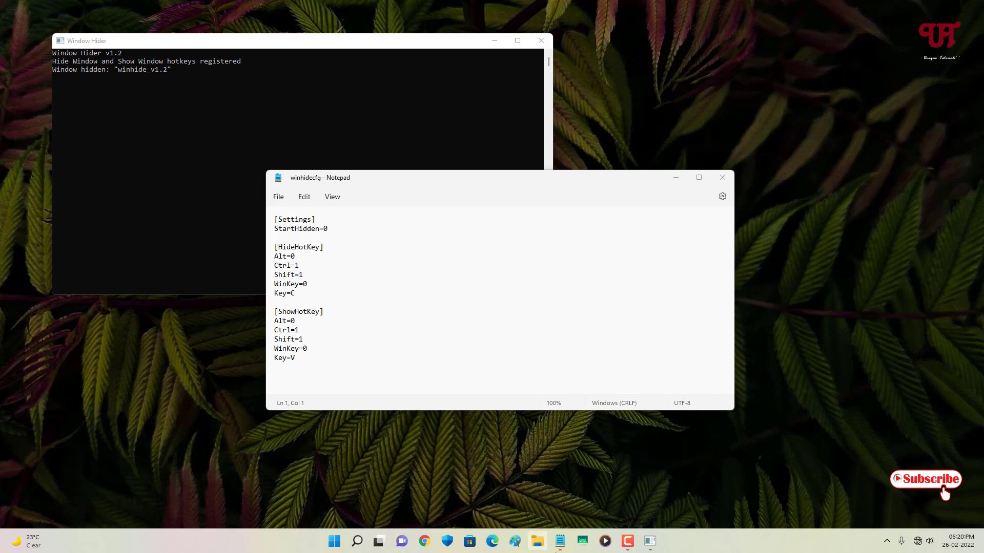
{"action": "left_click", "coordinate": [558, 543]}
{"action": "left_click", "coordinate": [560, 541]}
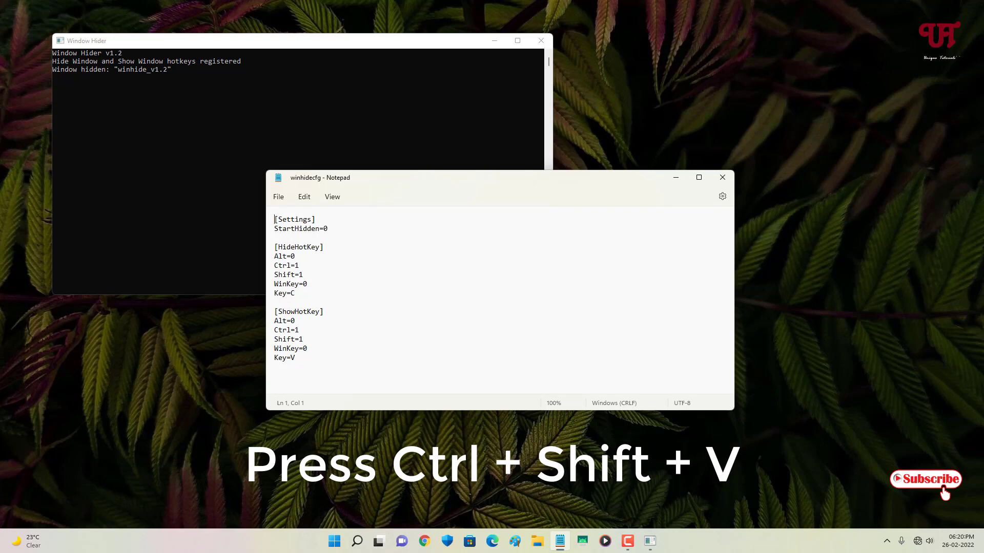
{"action": "key", "text": "ctrl+shift+v"}
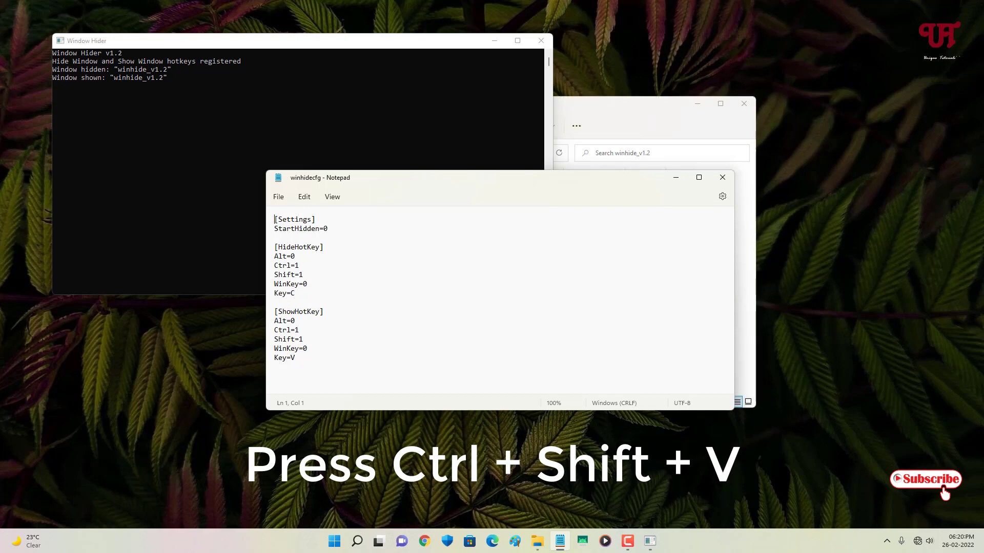
In winhidecfg's [HideHotKey] section, set Ctrl=0, Shift=0 and Alt=1.
{"action": "left_click", "coordinate": [661, 126]}
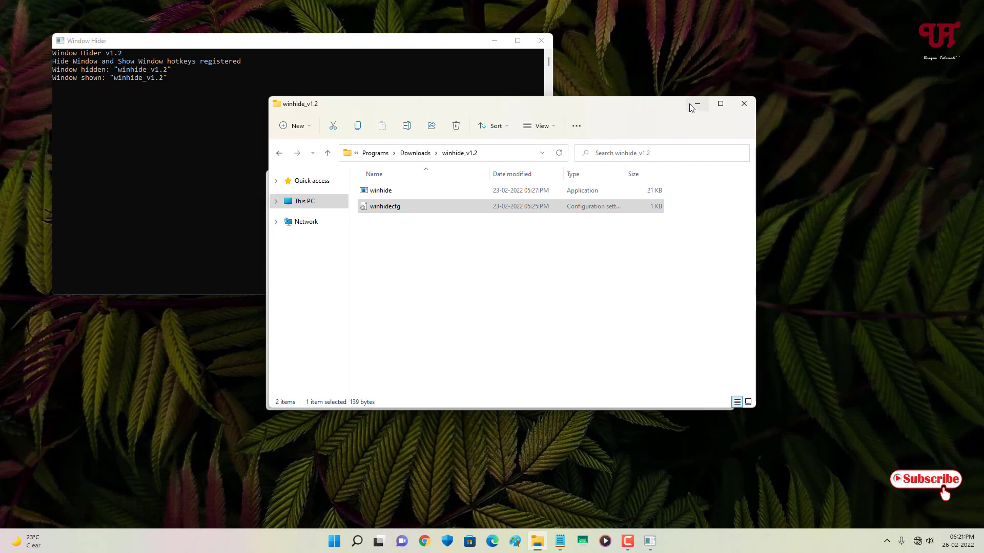
{"action": "left_click_drag", "start_coordinate": [639, 109], "coordinate": [764, 94]}
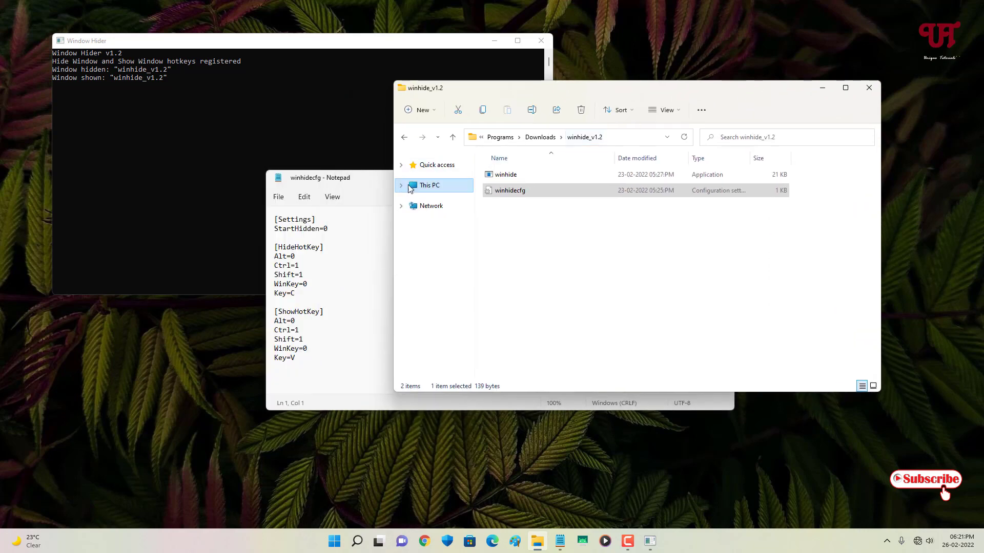
{"action": "left_click_drag", "start_coordinate": [387, 181], "coordinate": [347, 180]}
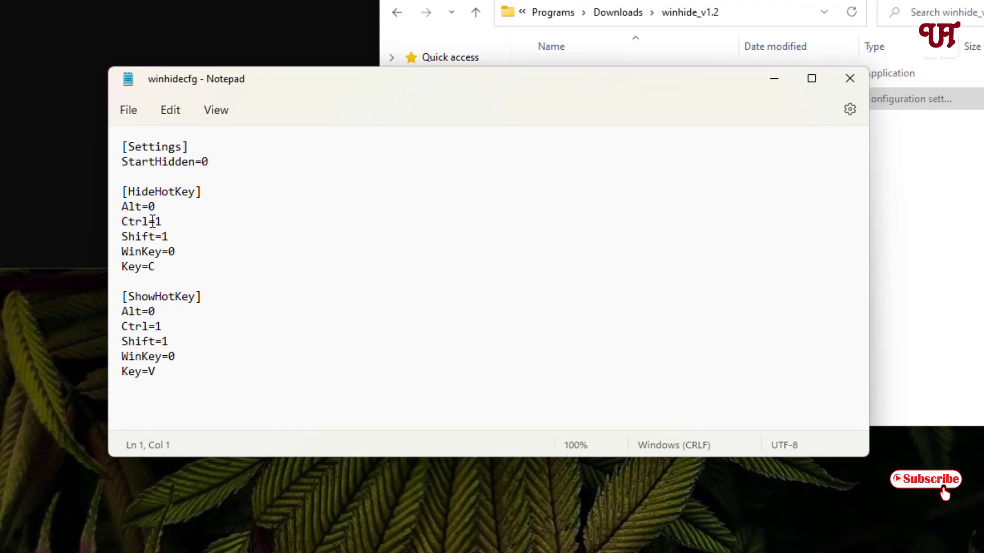
{"action": "left_click", "coordinate": [161, 221]}
{"action": "key", "text": "BackSpace"}
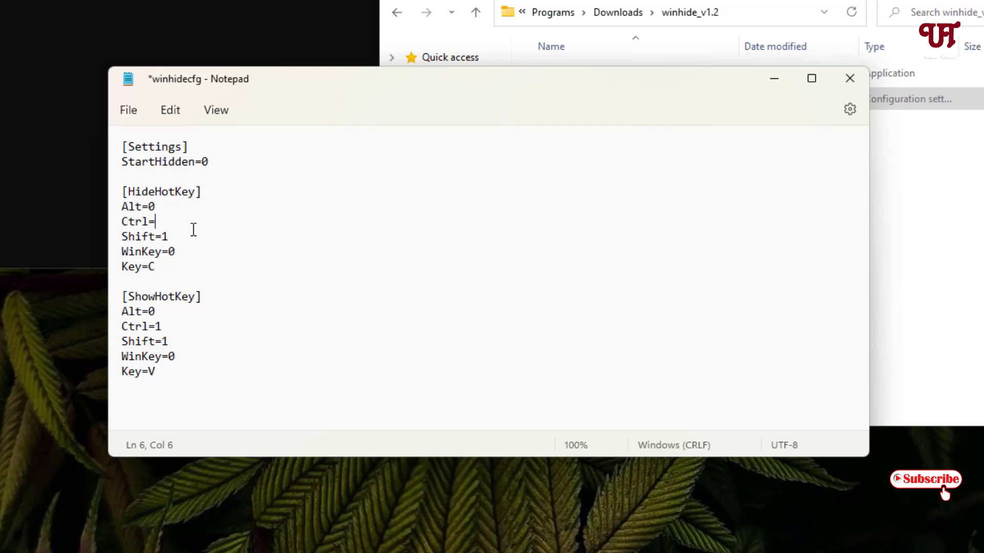
{"action": "type", "text": "0"}
{"action": "left_click", "coordinate": [176, 236]}
{"action": "key", "text": "BackSpace"}
{"action": "type", "text": "0"}
{"action": "left_click_drag", "start_coordinate": [153, 207], "coordinate": [150, 207]}
{"action": "type", "text": "1"}
Set [ShowHotKey] to Ctrl=0, Shift=0 and Alt=1, and save winhidecfg.
{"action": "left_click_drag", "start_coordinate": [161, 326], "coordinate": [156, 322]}
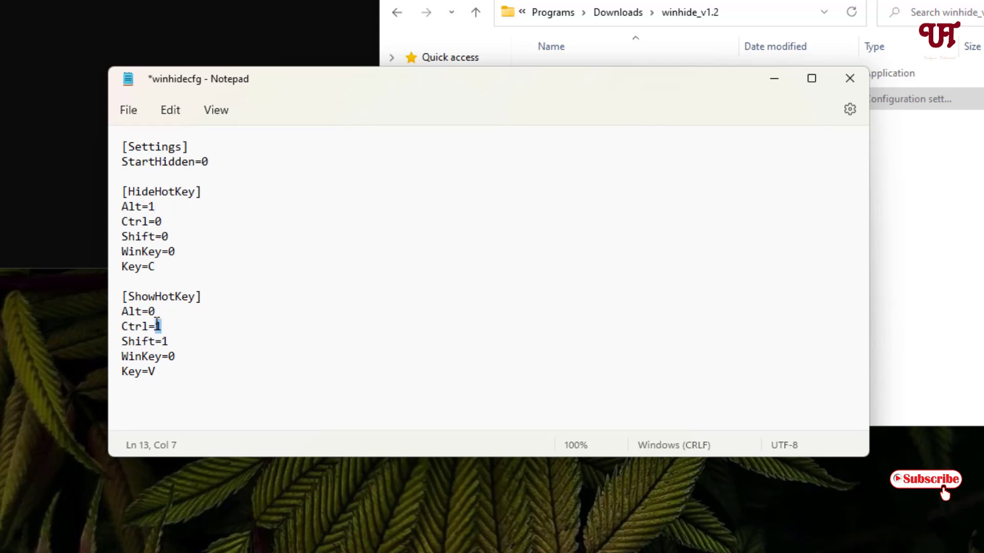
{"action": "type", "text": "0"}
{"action": "left_click_drag", "start_coordinate": [168, 341], "coordinate": [161, 339]}
{"action": "key", "text": "BackSpace"}
{"action": "type", "text": "0"}
{"action": "left_click", "coordinate": [154, 312]}
{"action": "left_click_drag", "start_coordinate": [155, 311], "coordinate": [147, 313]}
{"action": "type", "text": "1"}
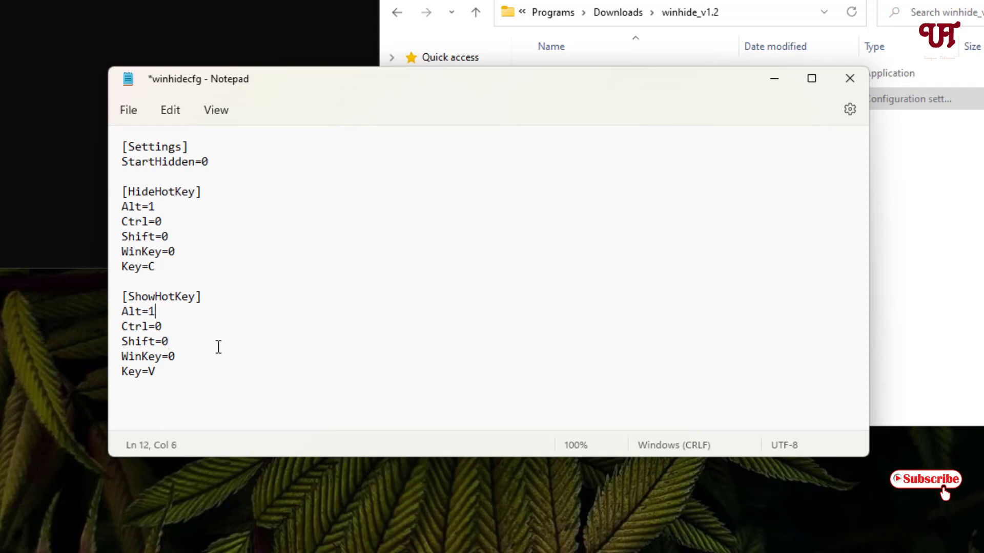
{"action": "left_click", "coordinate": [125, 109]}
{"action": "left_click", "coordinate": [155, 229]}
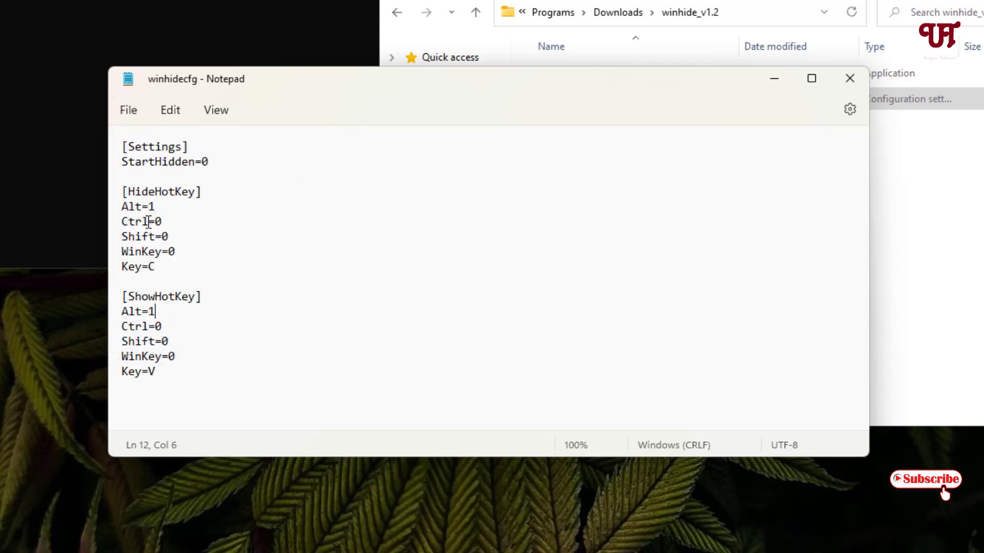
Close Notepad and the old Window Hider console, then relaunch winhide.exe with the Alt-only settings.
{"action": "left_click", "coordinate": [861, 81]}
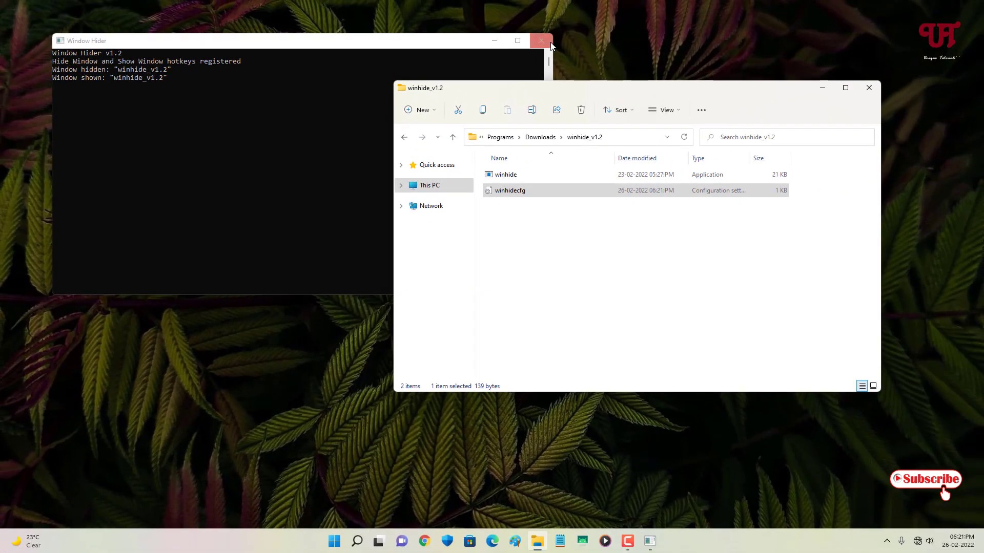
{"action": "left_click", "coordinate": [550, 42]}
{"action": "left_click", "coordinate": [550, 42]}
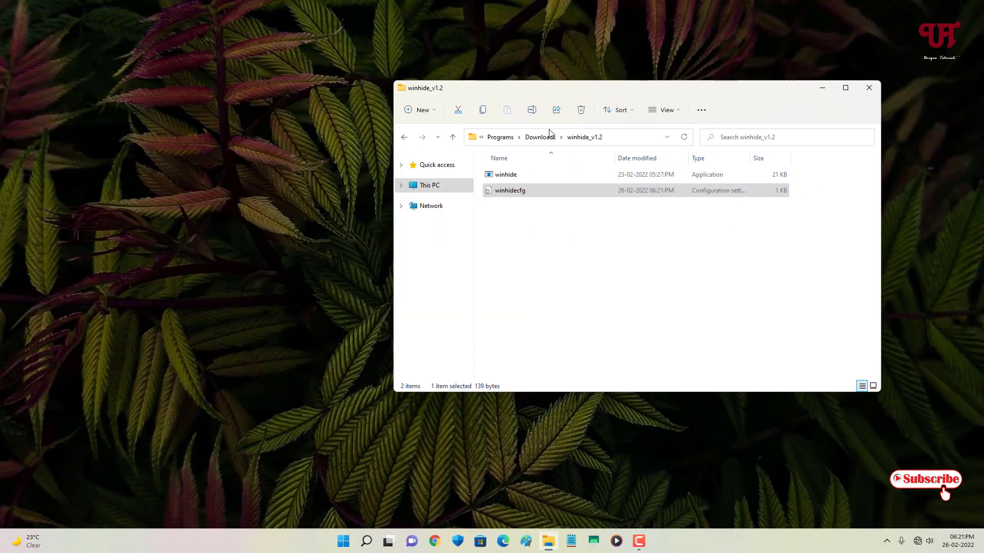
{"action": "left_click", "coordinate": [547, 226]}
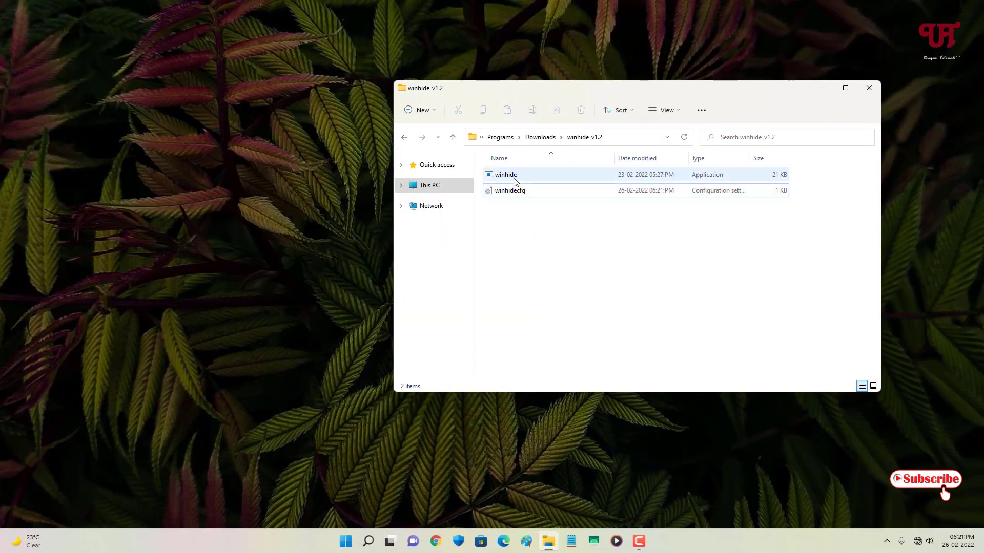
{"action": "double_click", "coordinate": [515, 177]}
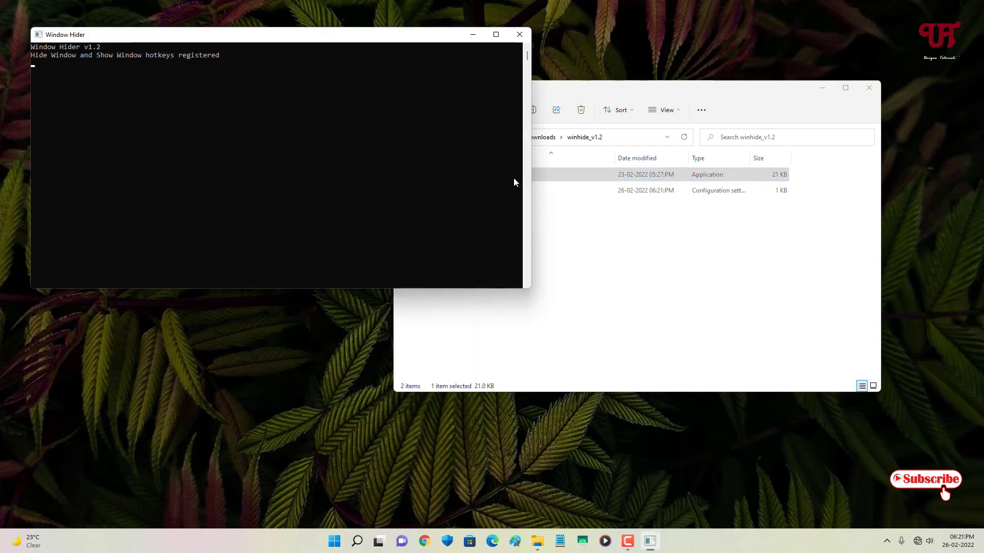
{"action": "left_click", "coordinate": [639, 260]}
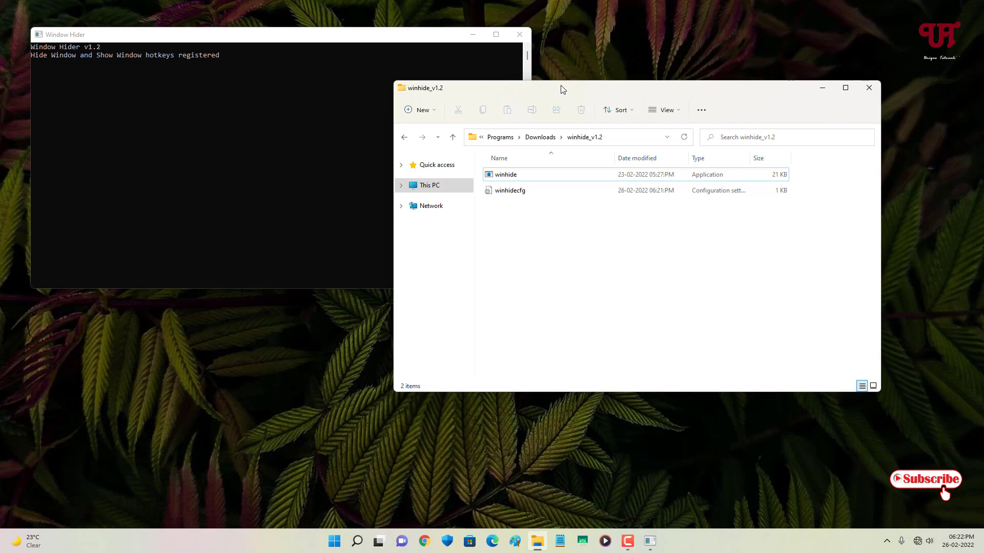
Hide and restore the winhide_v1.2 Explorer window with the new Alt hotkeys, then close Explorer and the console.
{"action": "key", "text": "ctrl+alt+h"}
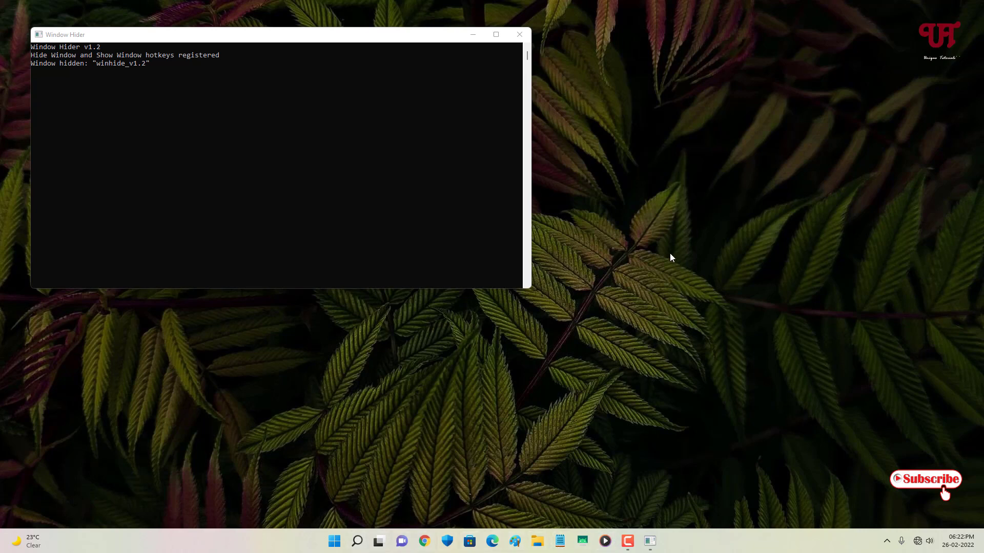
{"action": "left_click", "coordinate": [560, 541]}
{"action": "left_click", "coordinate": [683, 179]}
{"action": "key", "text": "ctrl+alt+s"}
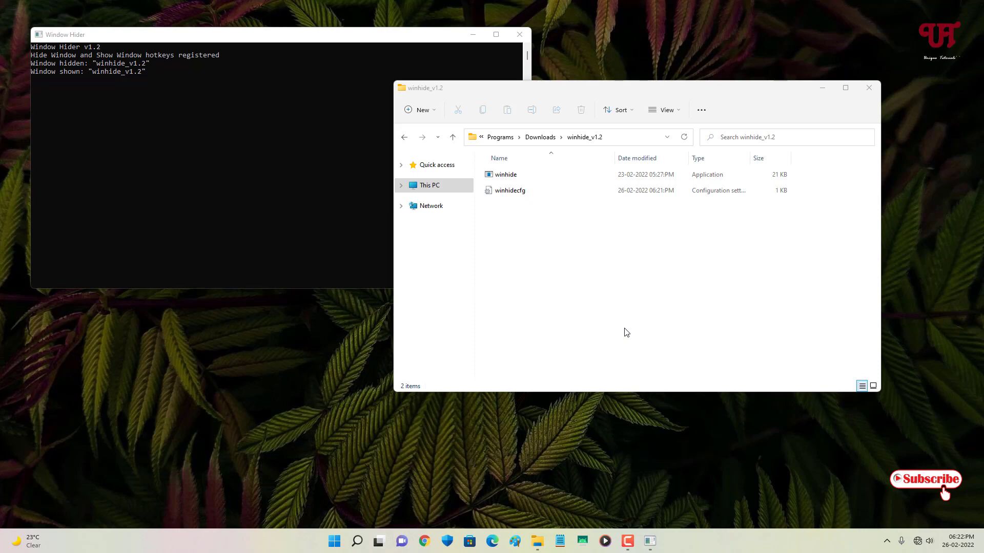
{"action": "left_click", "coordinate": [869, 88]}
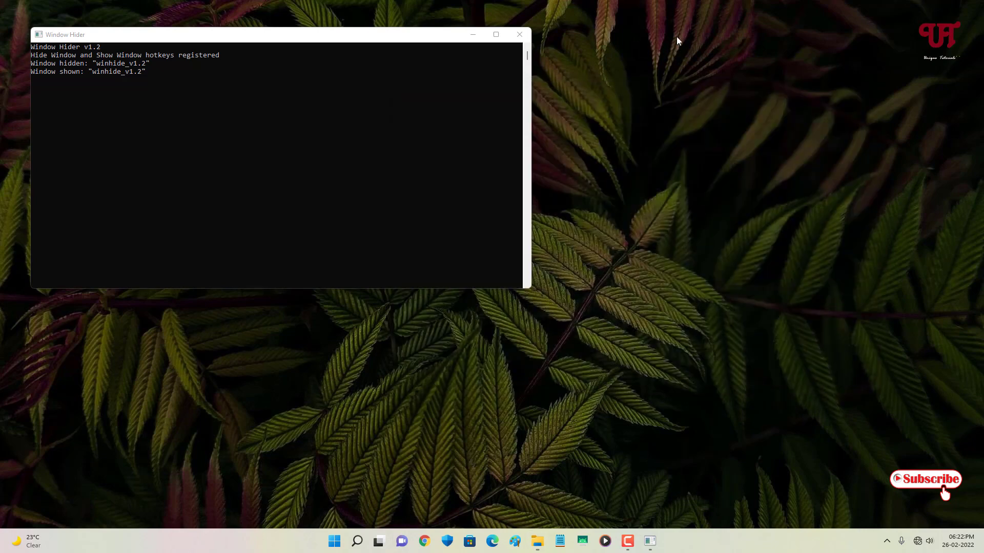
{"action": "left_click", "coordinate": [519, 34]}
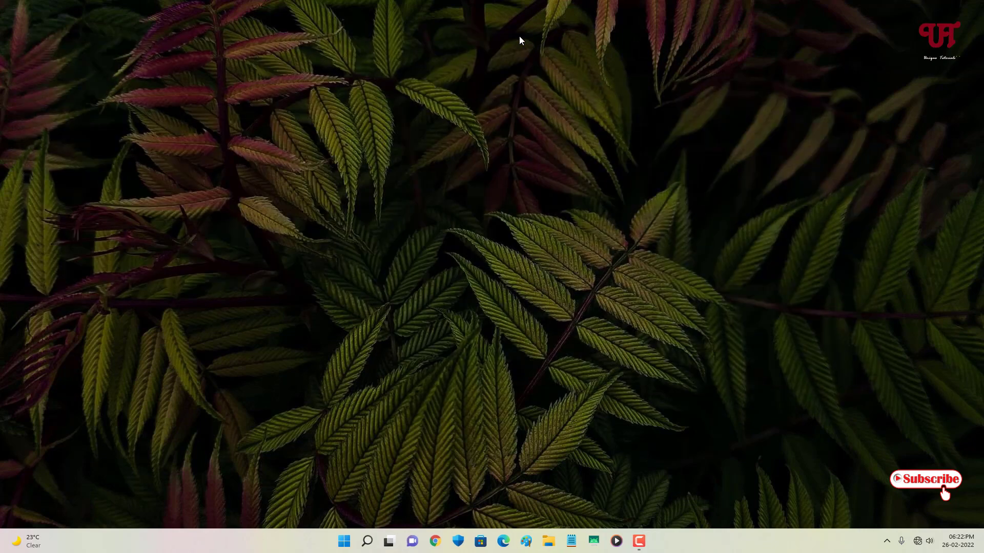